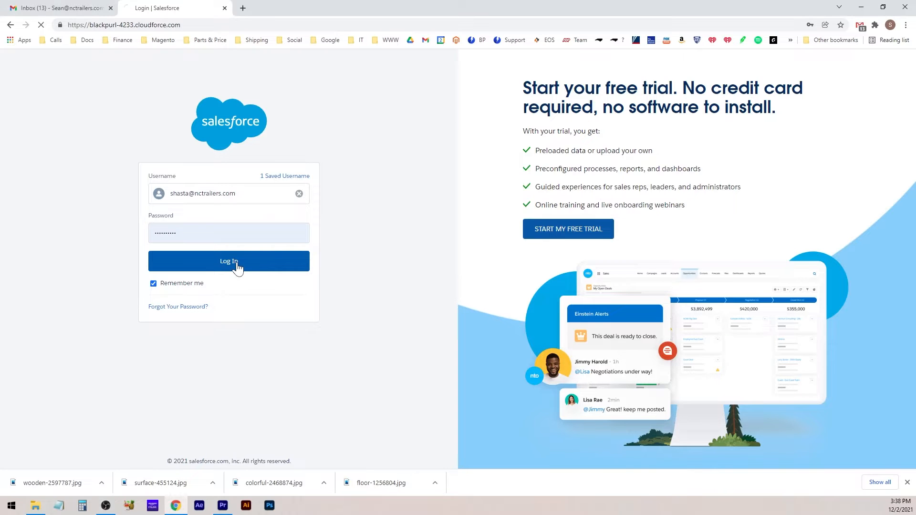
Log in through the Salesforce page and open the Reporting menu on the Blackpurl dashboard
{"action": "left_click", "coordinate": [239, 268]}
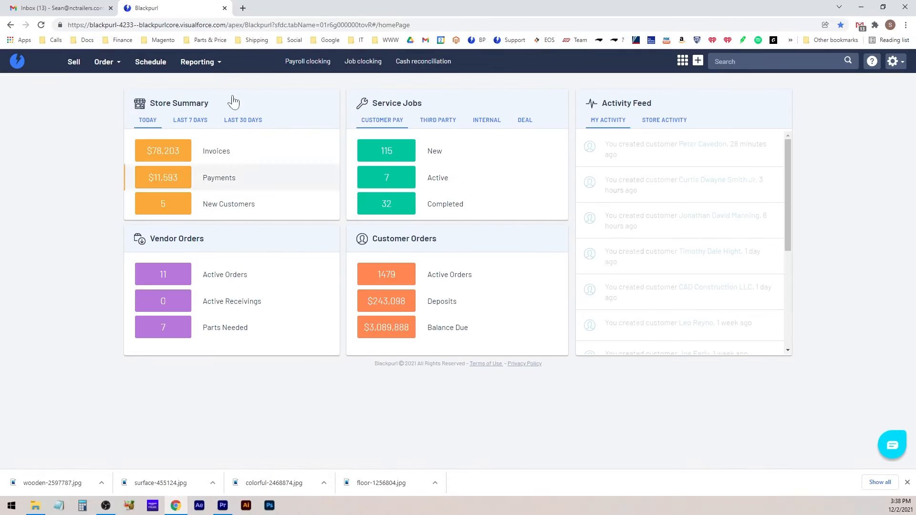
{"action": "left_click", "coordinate": [221, 66]}
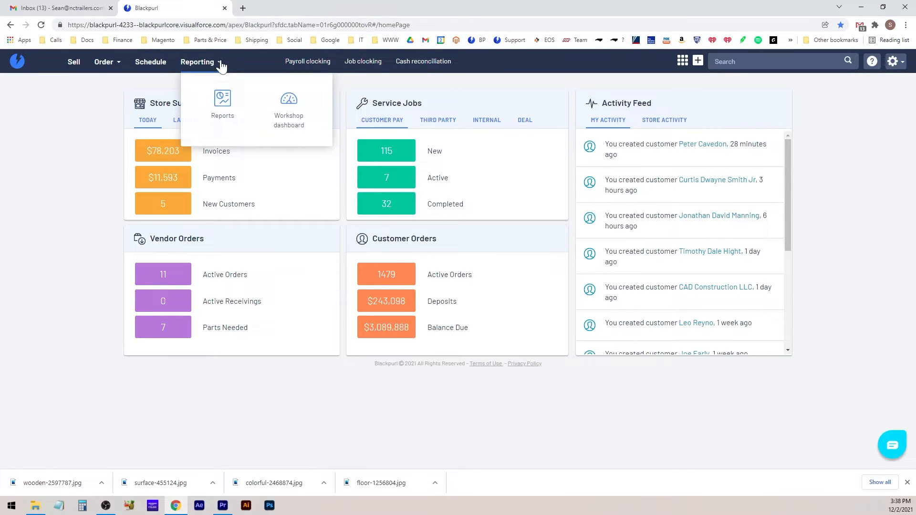
Go to Reports, expand Common Search and load the Stock Units search results
{"action": "left_click", "coordinate": [225, 115]}
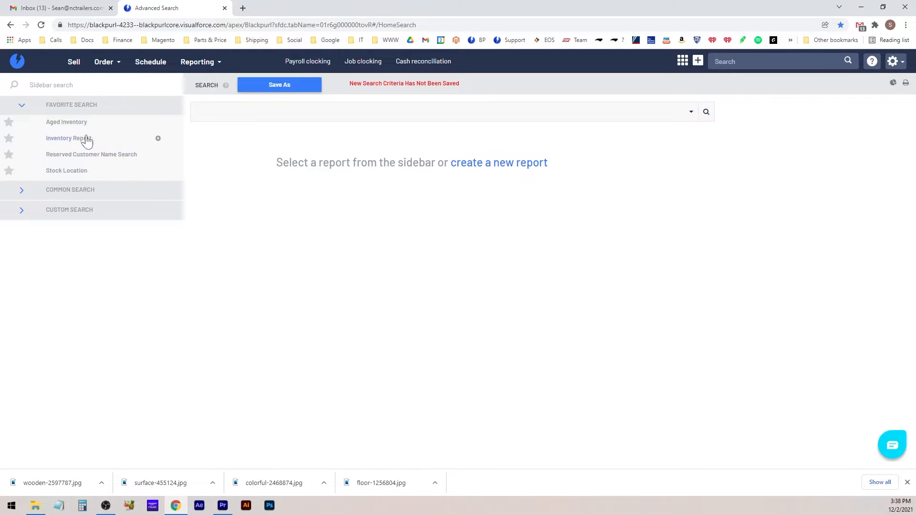
{"action": "left_click", "coordinate": [21, 195]}
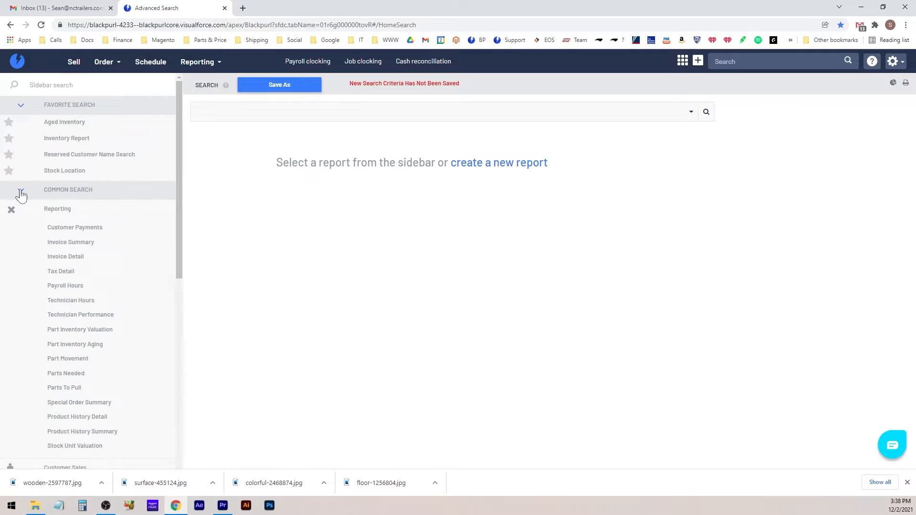
{"action": "scroll", "coordinate": [119, 238], "scroll_direction": "down", "scroll_amount": 1}
{"action": "scroll", "coordinate": [121, 239], "scroll_direction": "down", "scroll_amount": 9}
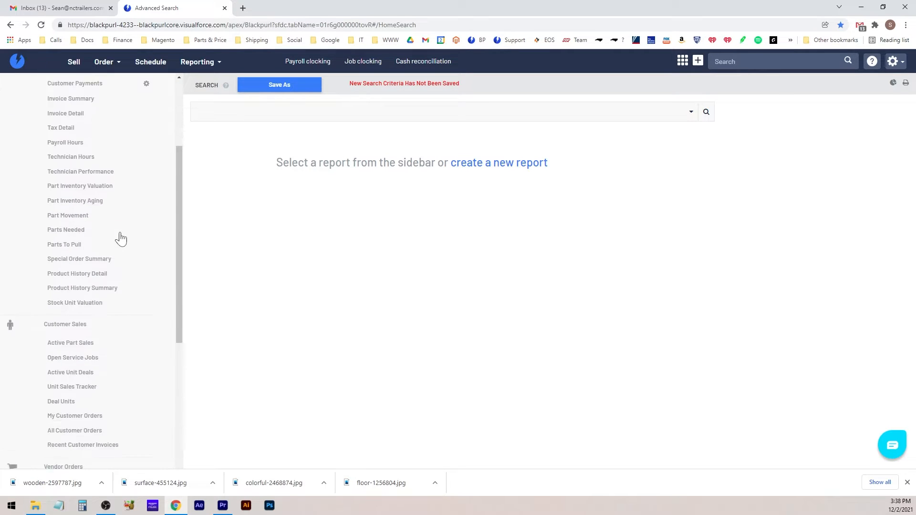
{"action": "scroll", "coordinate": [117, 234], "scroll_direction": "down", "scroll_amount": 1}
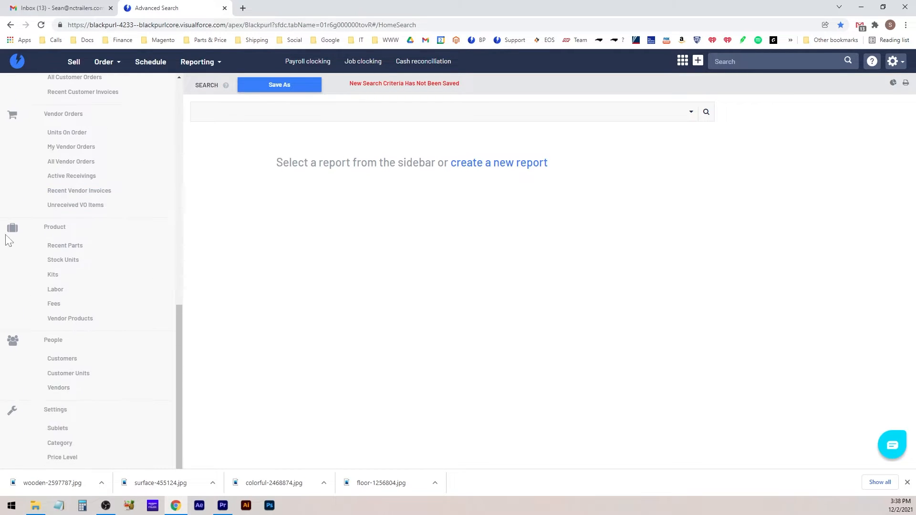
{"action": "left_click", "coordinate": [70, 262]}
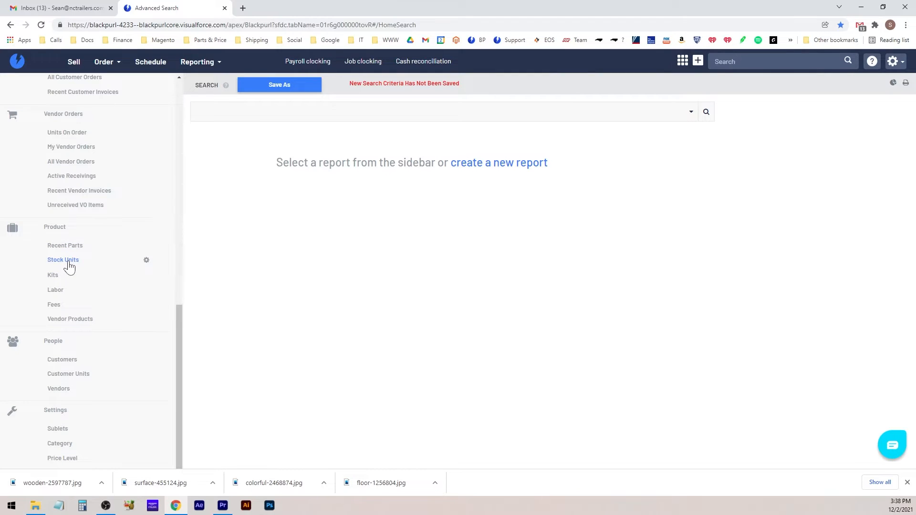
{"action": "left_click", "coordinate": [68, 261]}
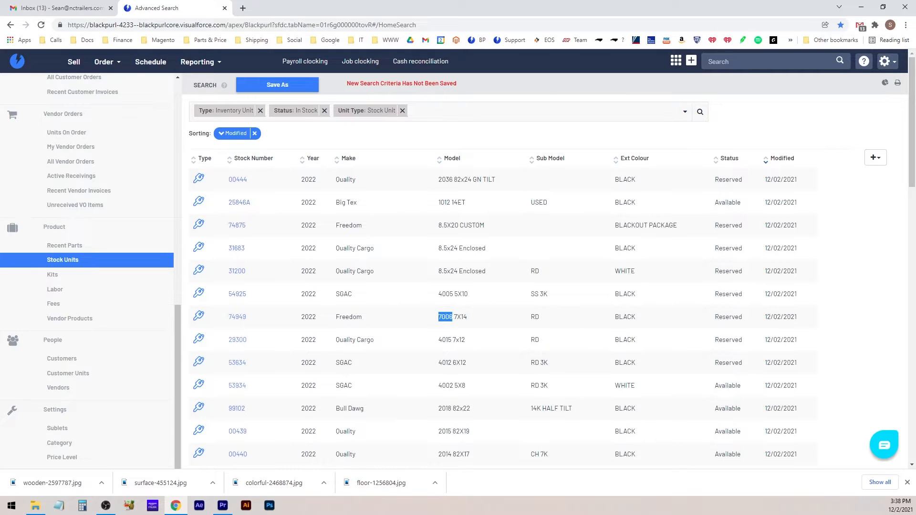
Move the Year column to just after Model and bring up the table's column choices
{"action": "left_click", "coordinate": [454, 319]}
{"action": "left_click", "coordinate": [461, 317]}
{"action": "left_click_drag", "start_coordinate": [456, 317], "coordinate": [468, 346]}
{"action": "left_click", "coordinate": [463, 341]}
{"action": "left_click", "coordinate": [476, 345]}
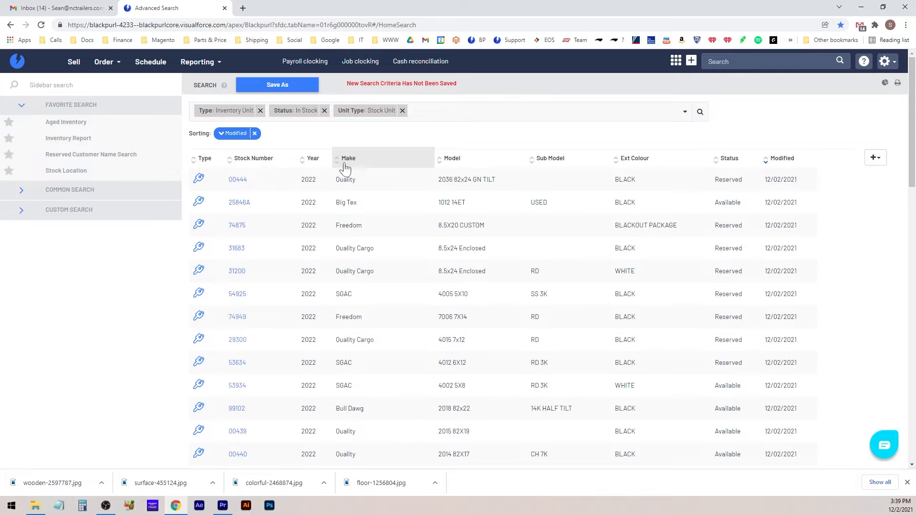
{"action": "left_click_drag", "start_coordinate": [311, 160], "coordinate": [526, 165]}
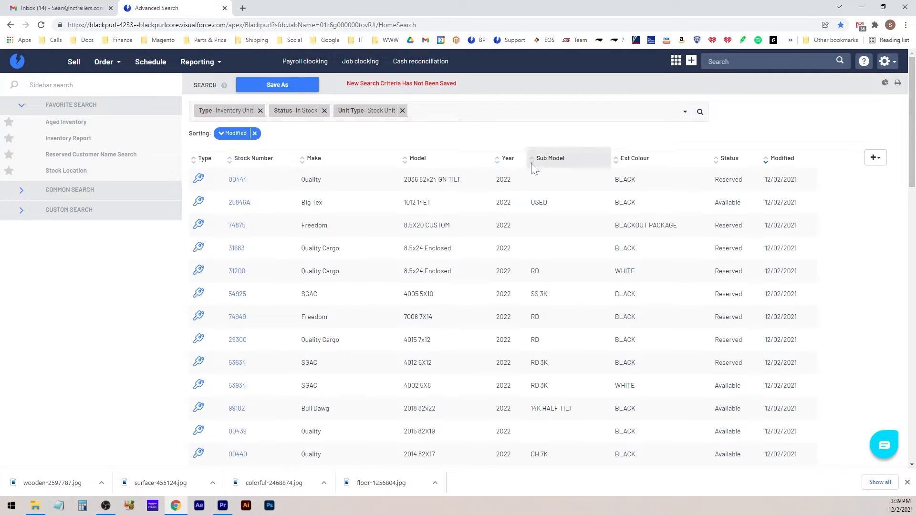
{"action": "left_click", "coordinate": [877, 159]}
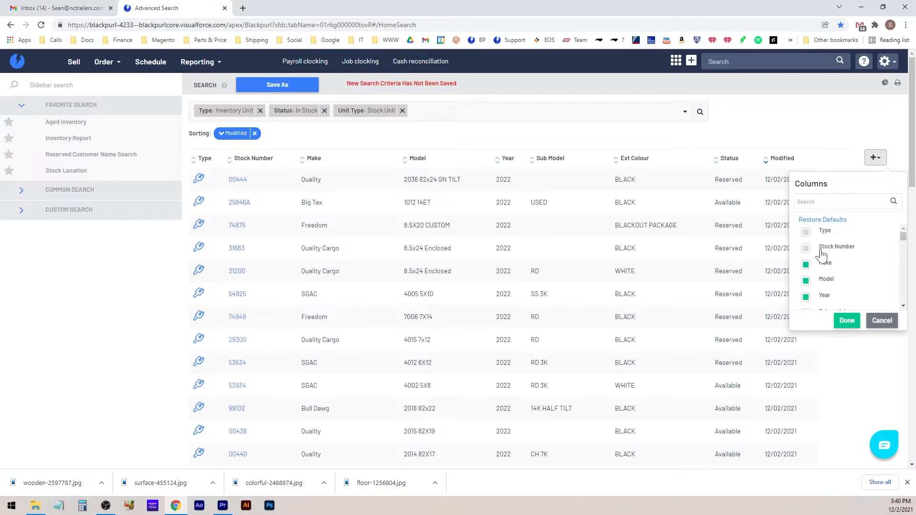
Scroll through the Columns checklist to review which stock unit columns are ticked
{"action": "scroll", "coordinate": [832, 254], "scroll_direction": "down", "scroll_amount": 3}
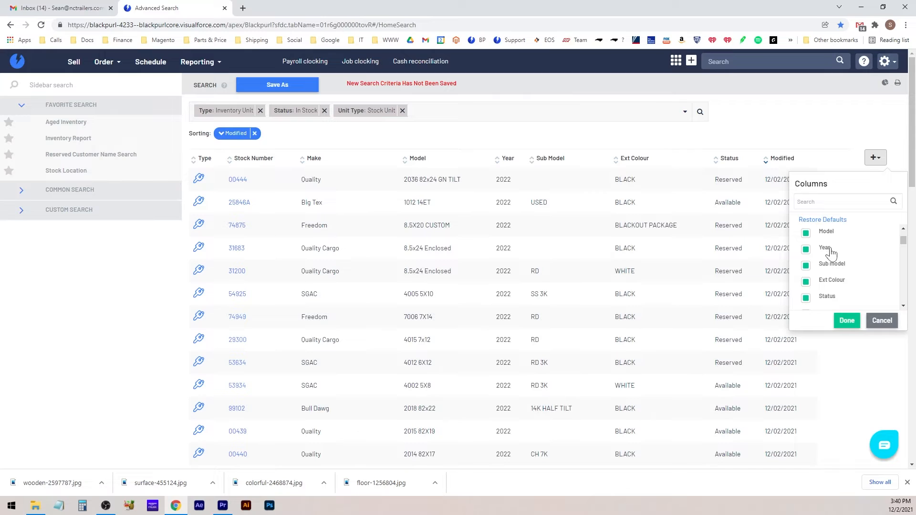
{"action": "scroll", "coordinate": [831, 255], "scroll_direction": "up", "scroll_amount": 3}
{"action": "scroll", "coordinate": [832, 253], "scroll_direction": "down", "scroll_amount": 3}
{"action": "scroll", "coordinate": [810, 271], "scroll_direction": "down", "scroll_amount": 1}
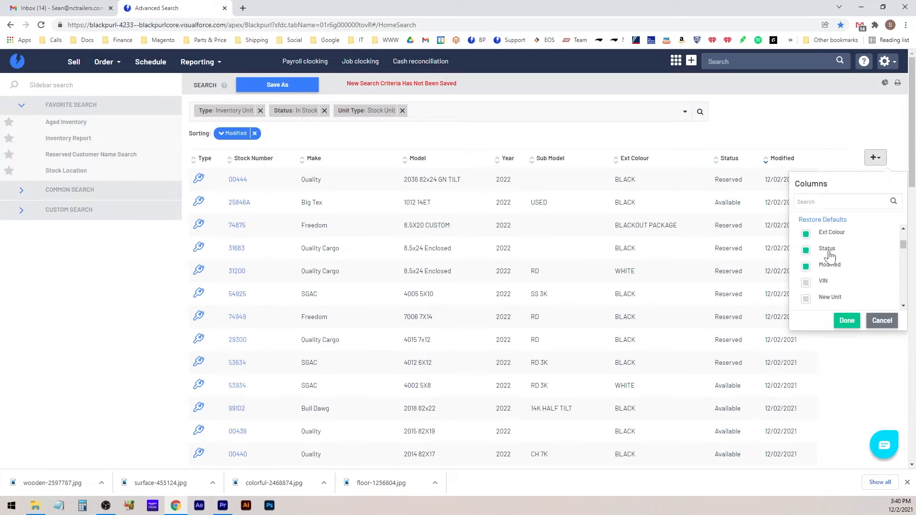
Untick the Modified column and tick Base Unit Price in the Columns list
{"action": "left_click", "coordinate": [806, 269]}
{"action": "scroll", "coordinate": [830, 269], "scroll_direction": "down", "scroll_amount": 2}
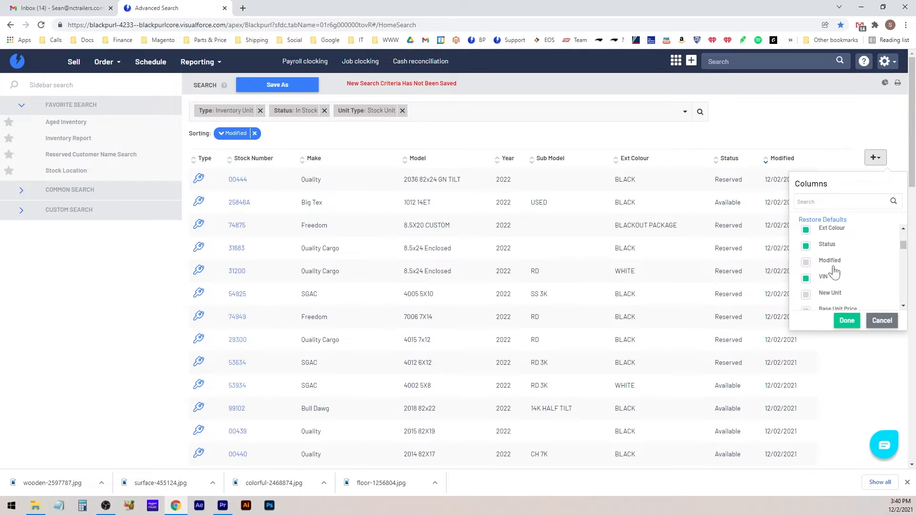
{"action": "left_click", "coordinate": [806, 268]}
{"action": "scroll", "coordinate": [842, 272], "scroll_direction": "down", "scroll_amount": 2}
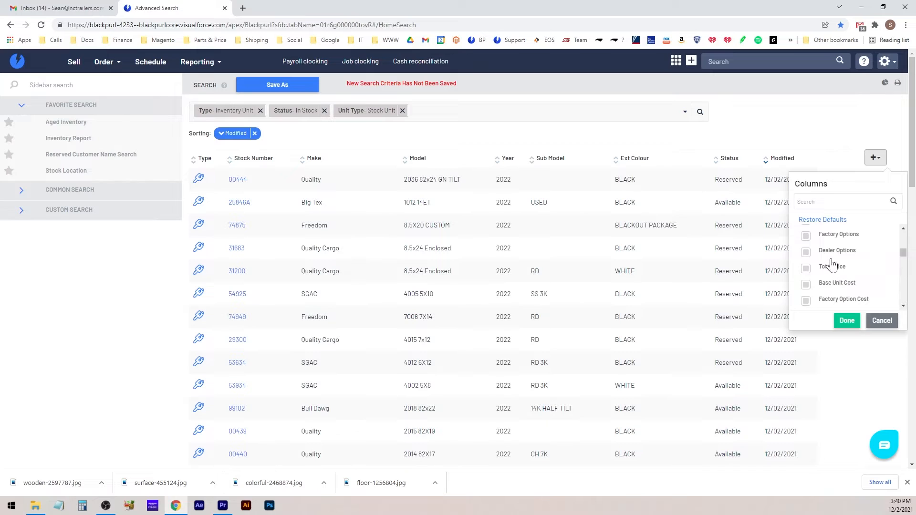
{"action": "scroll", "coordinate": [828, 266], "scroll_direction": "down", "scroll_amount": 2}
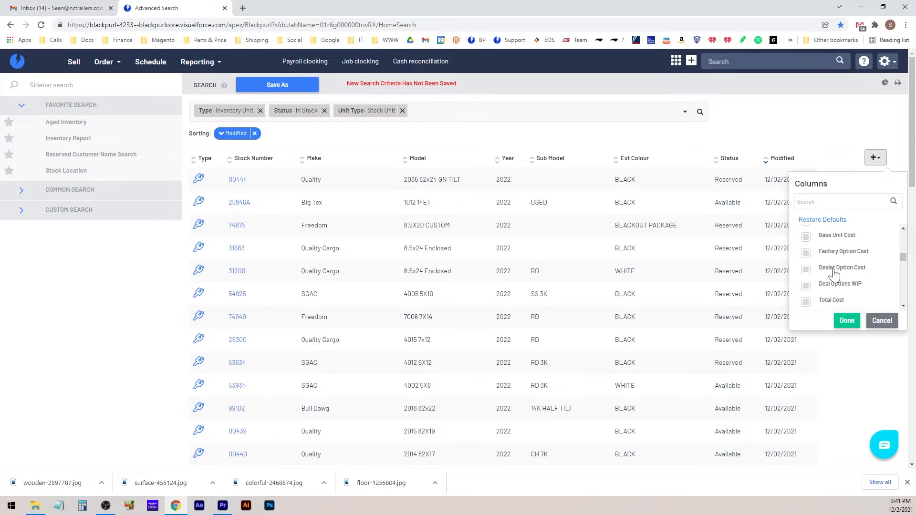
{"action": "scroll", "coordinate": [833, 276], "scroll_direction": "down", "scroll_amount": 2}
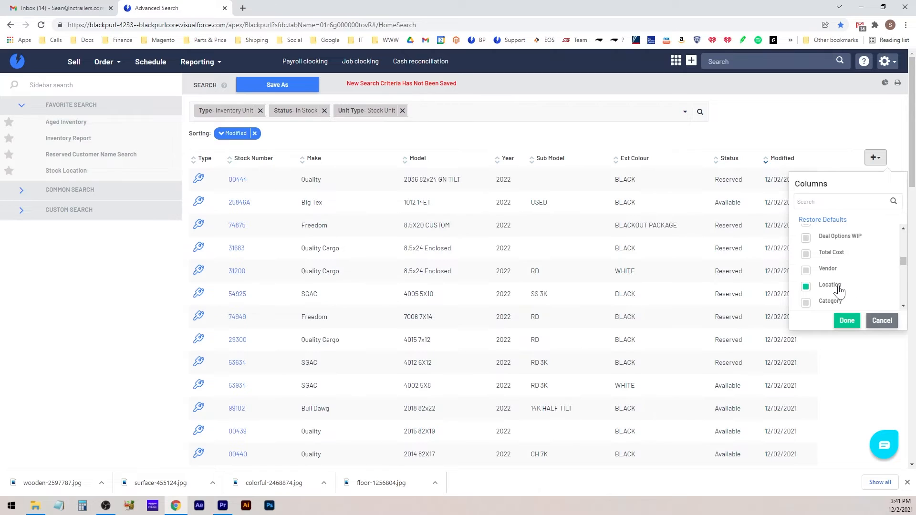
{"action": "scroll", "coordinate": [834, 286], "scroll_direction": "down", "scroll_amount": 1}
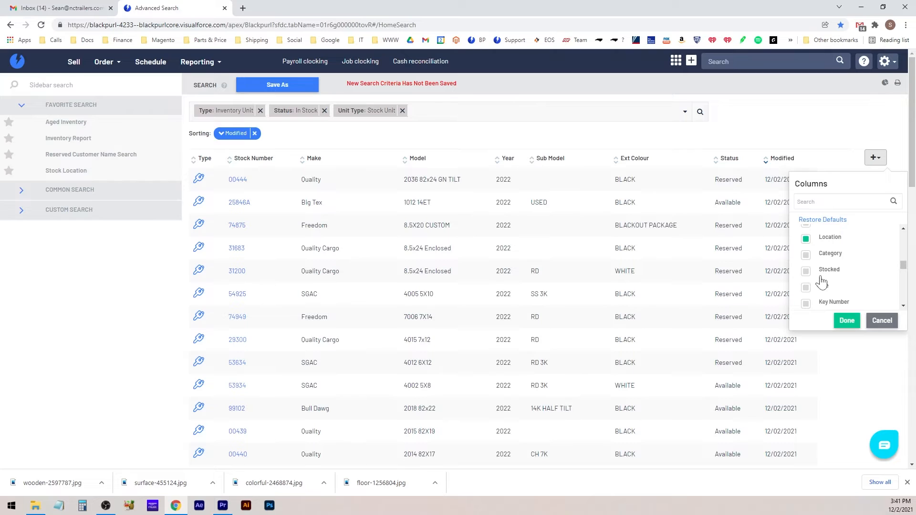
{"action": "scroll", "coordinate": [827, 286], "scroll_direction": "down", "scroll_amount": 1}
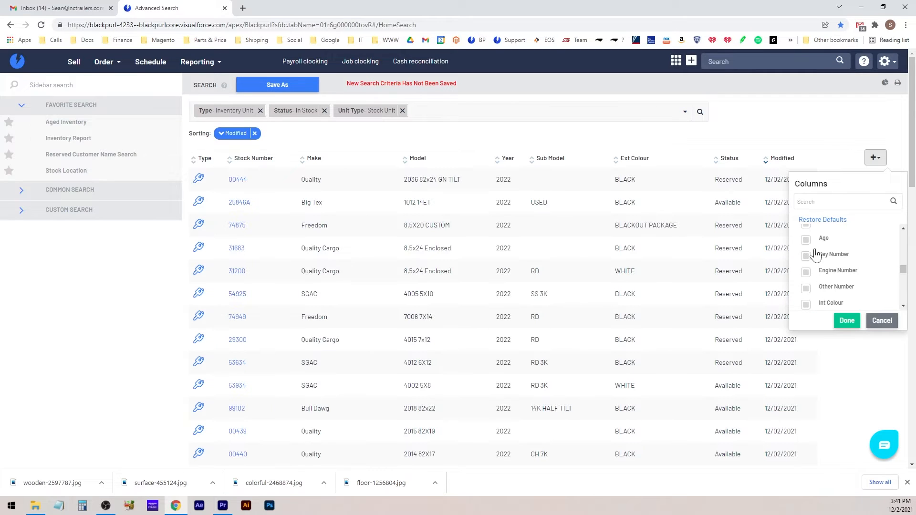
Add the Age column and apply the new column selection with Done
{"action": "left_click", "coordinate": [806, 241]}
{"action": "scroll", "coordinate": [832, 288], "scroll_direction": "down", "scroll_amount": 1}
{"action": "scroll", "coordinate": [832, 288], "scroll_direction": "down", "scroll_amount": 1}
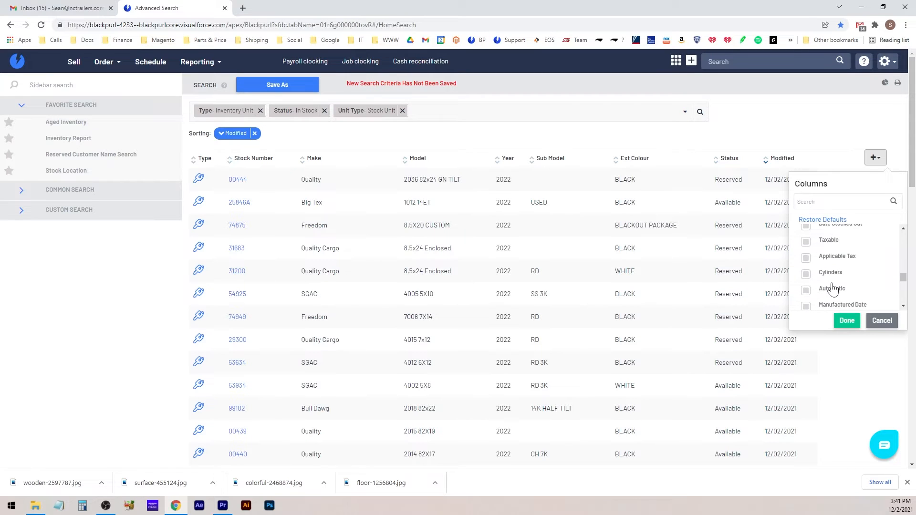
{"action": "scroll", "coordinate": [832, 288], "scroll_direction": "down", "scroll_amount": 3}
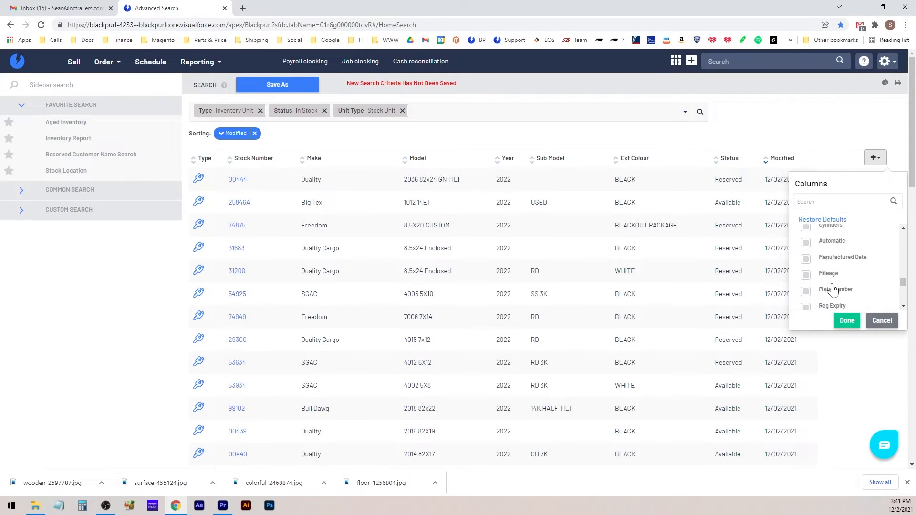
{"action": "left_click", "coordinate": [846, 322]}
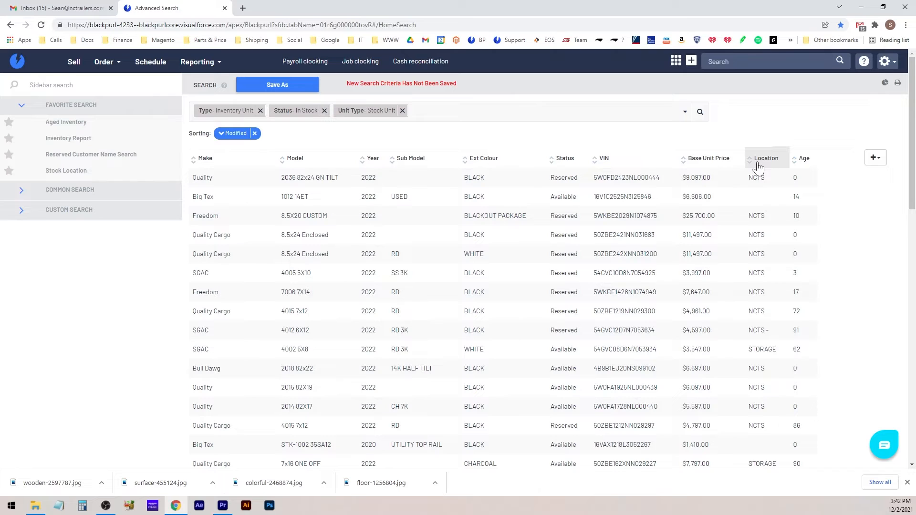
Drag Location before Status, Age after Year, Sub Model after Model, and Ext Colour ahead of Year
{"action": "left_click_drag", "start_coordinate": [760, 166], "coordinate": [553, 168]}
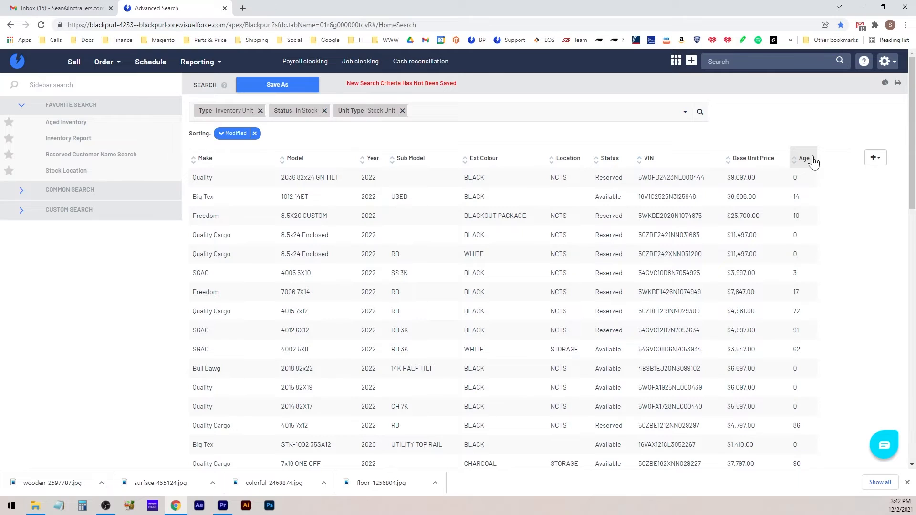
{"action": "left_click_drag", "start_coordinate": [813, 162], "coordinate": [346, 172]}
{"action": "left_click_drag", "start_coordinate": [512, 160], "coordinate": [416, 168]}
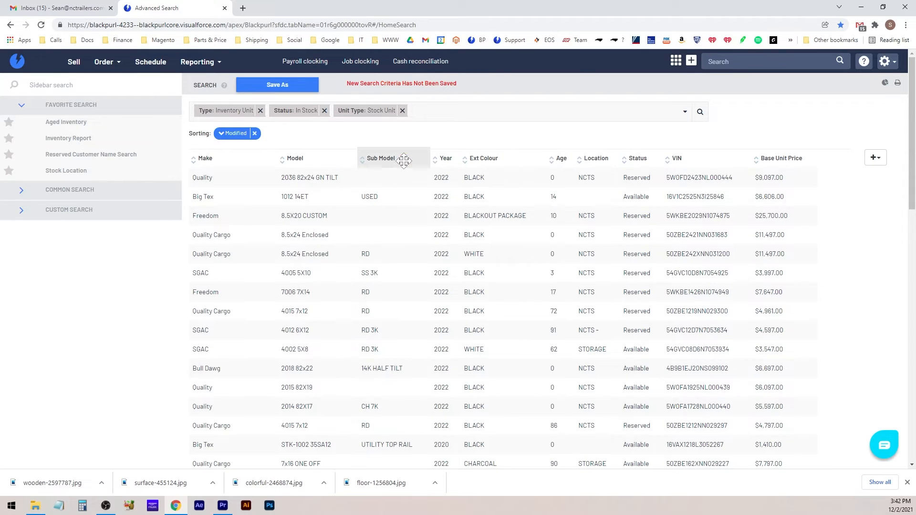
{"action": "left_click_drag", "start_coordinate": [483, 159], "coordinate": [356, 164]}
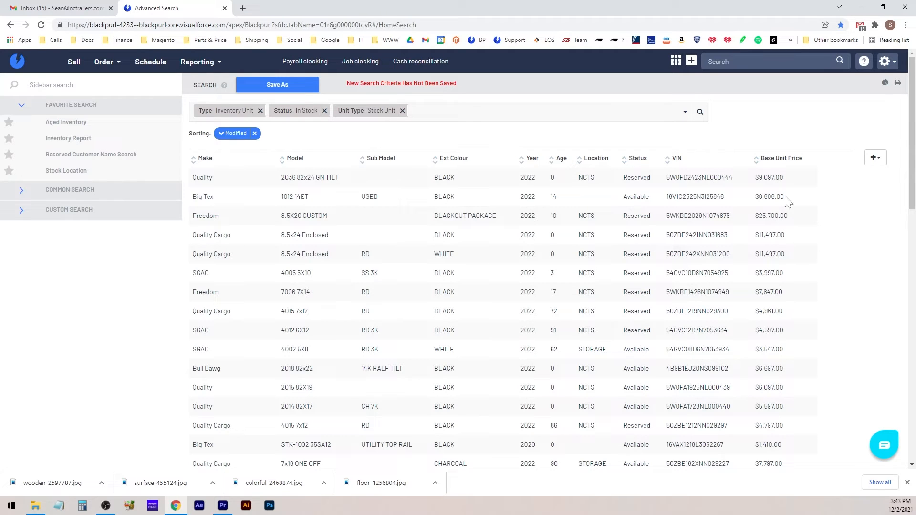
Close the Chrome downloads bar at the bottom so more stock unit rows show
{"action": "left_click_drag", "start_coordinate": [785, 197], "coordinate": [764, 197]}
{"action": "left_click", "coordinate": [764, 197]}
{"action": "double_click", "coordinate": [288, 178]}
{"action": "left_click", "coordinate": [908, 482]}
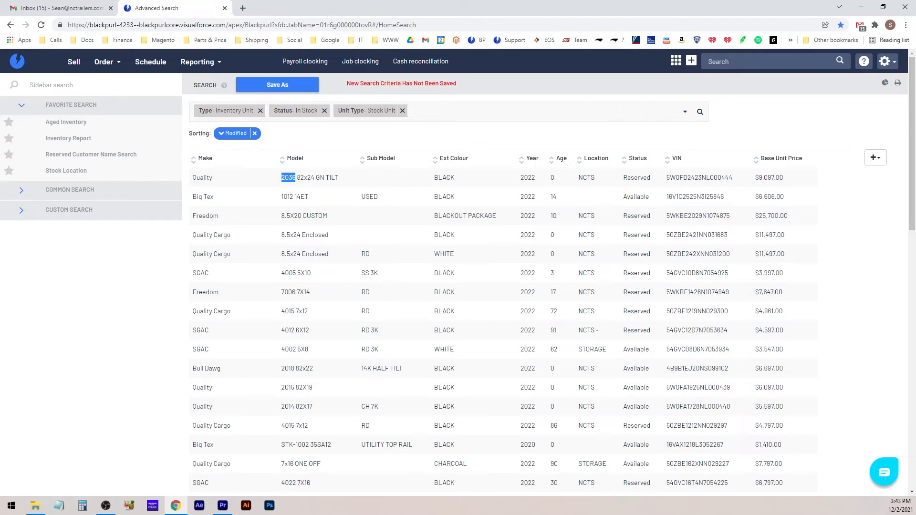
{"action": "left_click_drag", "start_coordinate": [759, 349], "coordinate": [783, 350]}
Enter 4015 in the search panel's Contains field and apply it, returning 8 records
{"action": "left_click", "coordinate": [685, 112]}
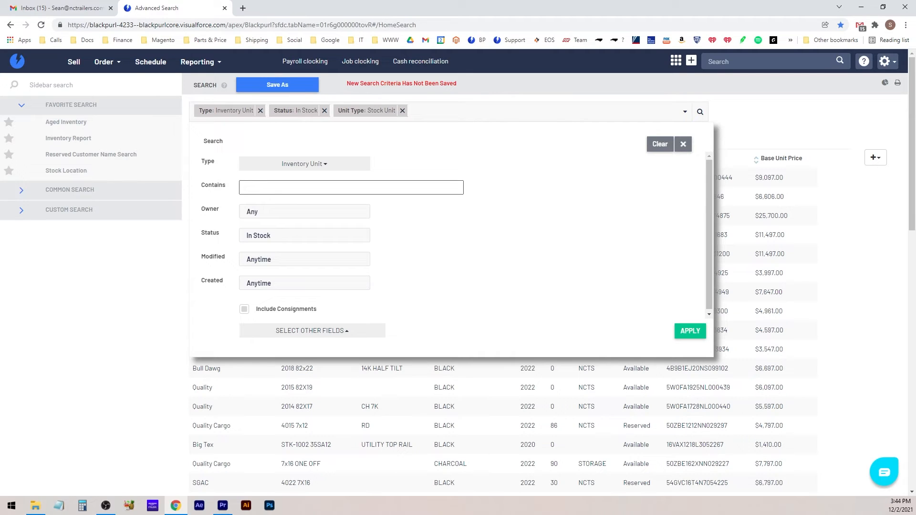
{"action": "left_click", "coordinate": [296, 188]}
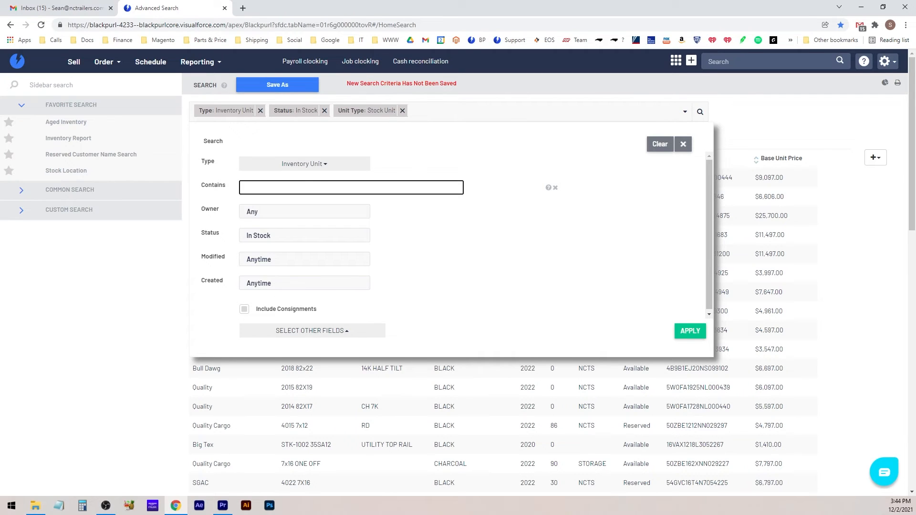
{"action": "type", "text": "4015"}
{"action": "left_click", "coordinate": [688, 337]}
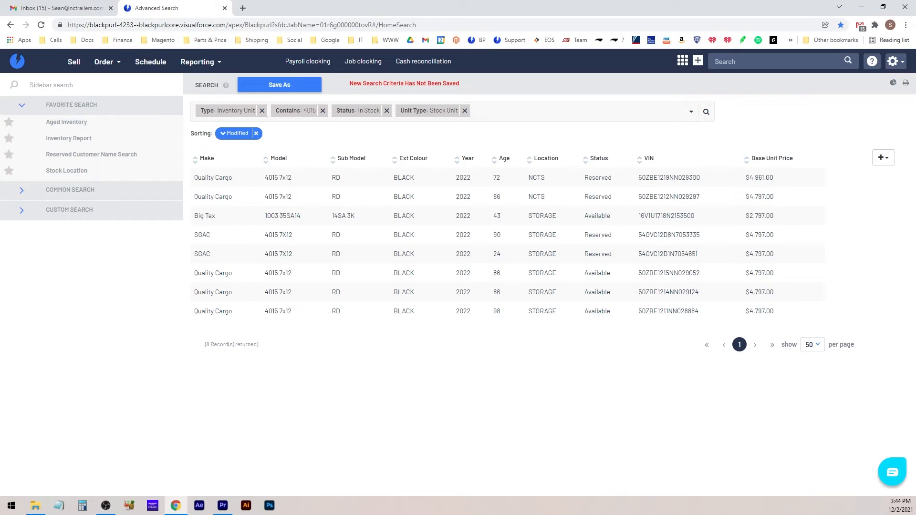
Replace the Contains keyword 4015 with 6x12 and apply the search
{"action": "left_click_drag", "start_coordinate": [301, 216], "coordinate": [265, 217]}
{"action": "left_click", "coordinate": [282, 110]}
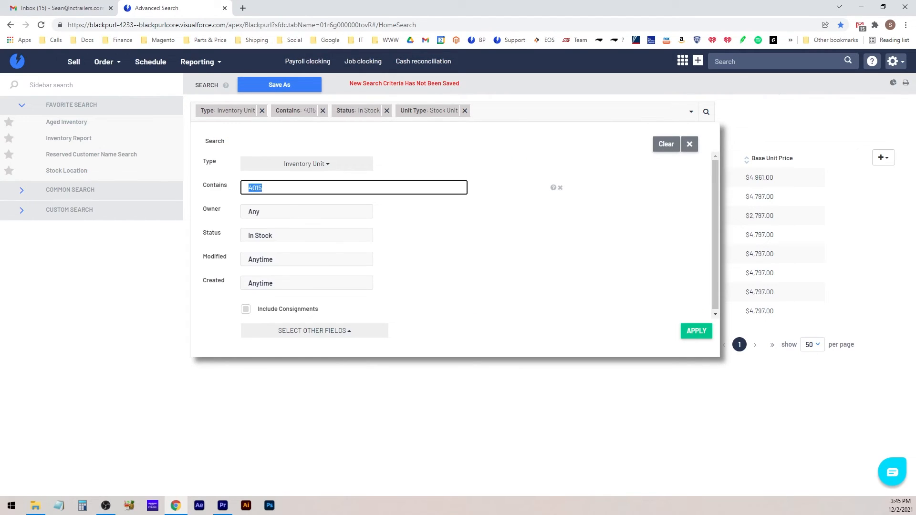
{"action": "type", "text": "6x12"}
{"action": "left_click", "coordinate": [696, 333]}
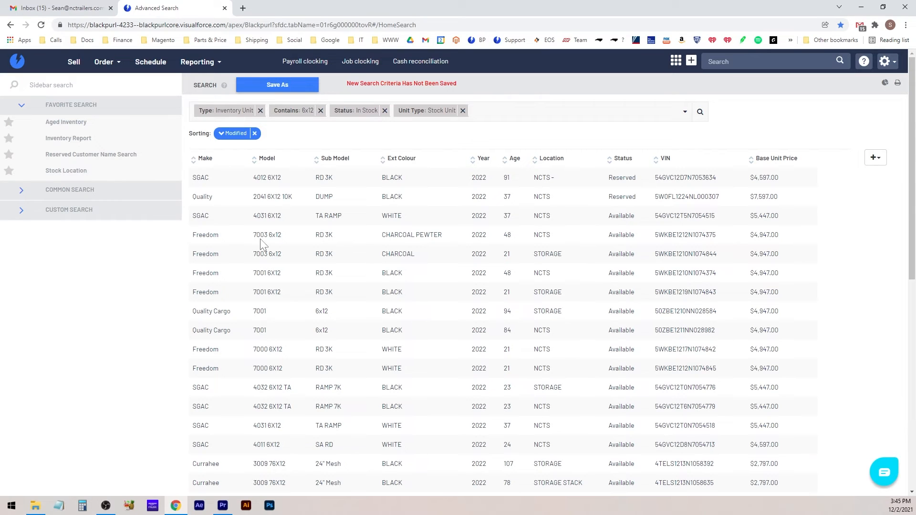
Edit the Contains keyword in the search criteria (typed 7x16) and apply, restoring the 8 records
{"action": "left_click_drag", "start_coordinate": [278, 197], "coordinate": [261, 196]}
{"action": "left_click_drag", "start_coordinate": [337, 197], "coordinate": [256, 197]}
{"action": "scroll", "coordinate": [284, 406], "scroll_direction": "down", "scroll_amount": 2}
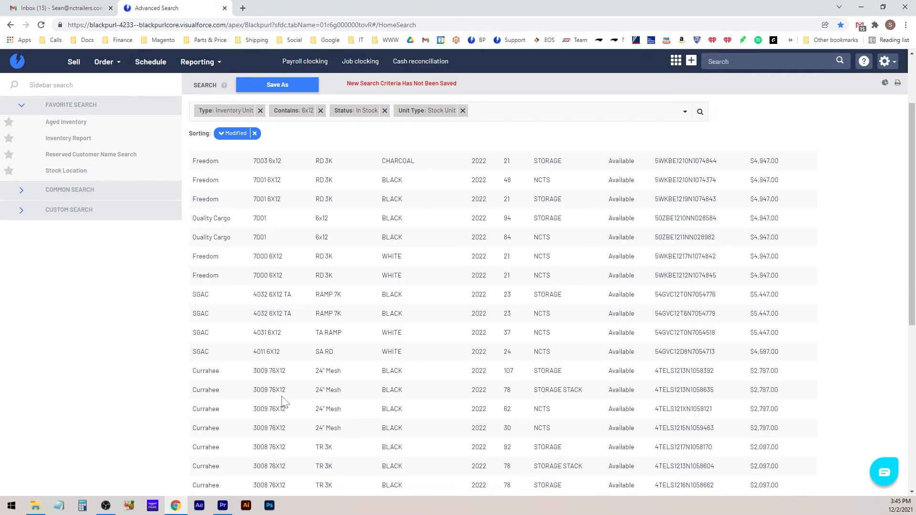
{"action": "left_click_drag", "start_coordinate": [290, 371], "coordinate": [252, 370]}
{"action": "left_click", "coordinate": [288, 369]}
{"action": "scroll", "coordinate": [292, 361], "scroll_direction": "up", "scroll_amount": 2}
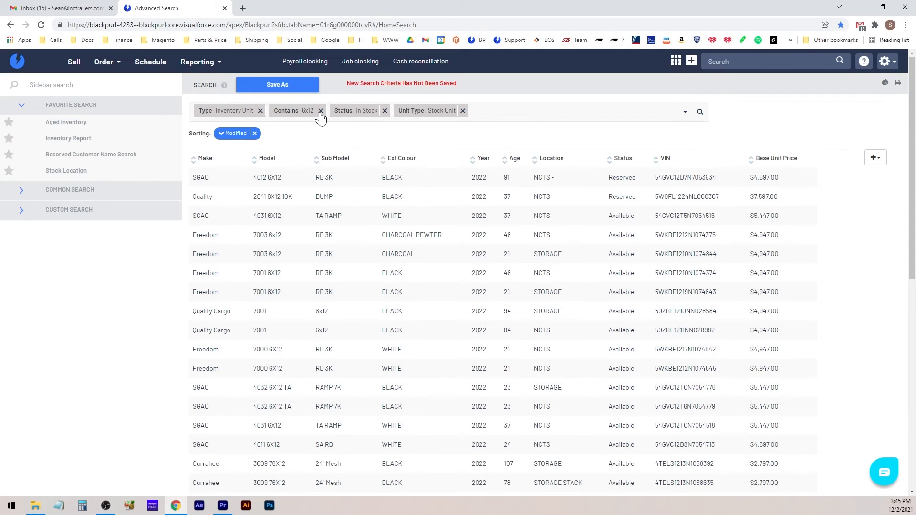
{"action": "left_click", "coordinate": [296, 108]}
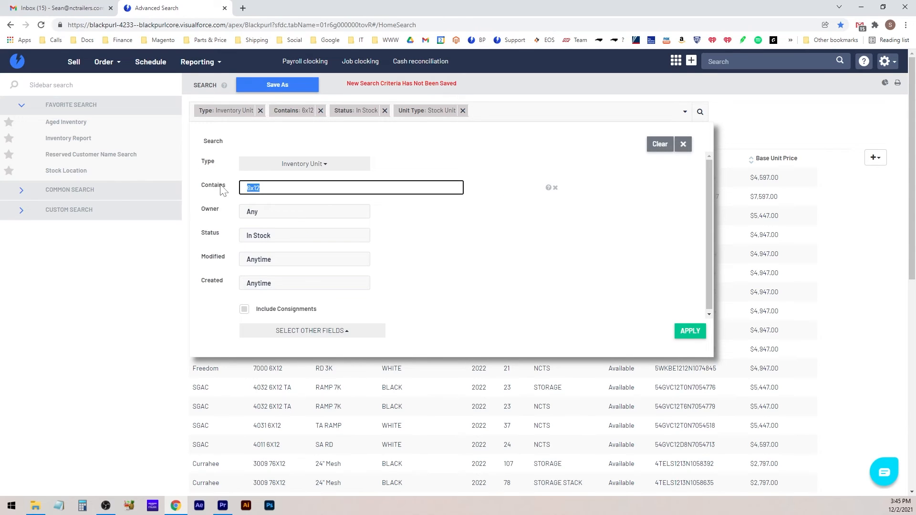
{"action": "type", "text": "7x16"}
{"action": "left_click", "coordinate": [691, 331]}
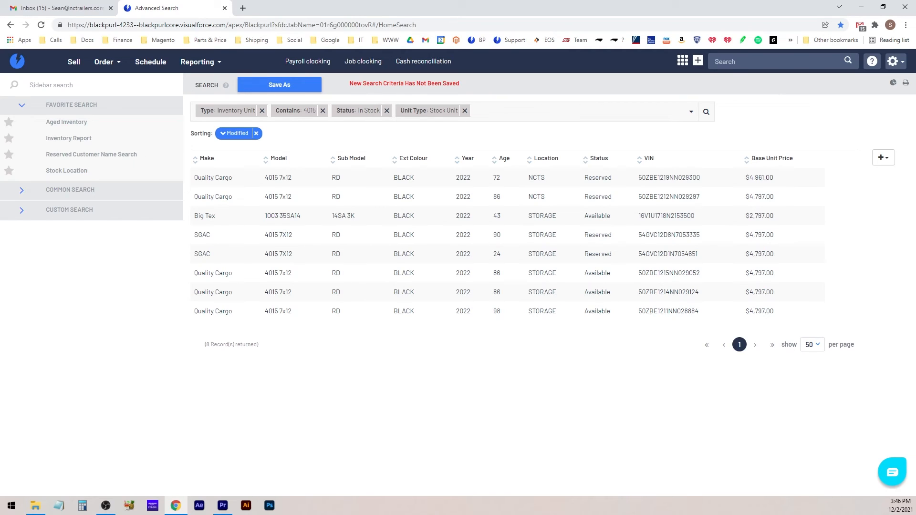
Change the search Status from In Stock to Available, keeping the 4015 keyword, leaving 4 records
{"action": "left_click_drag", "start_coordinate": [611, 311], "coordinate": [580, 274]}
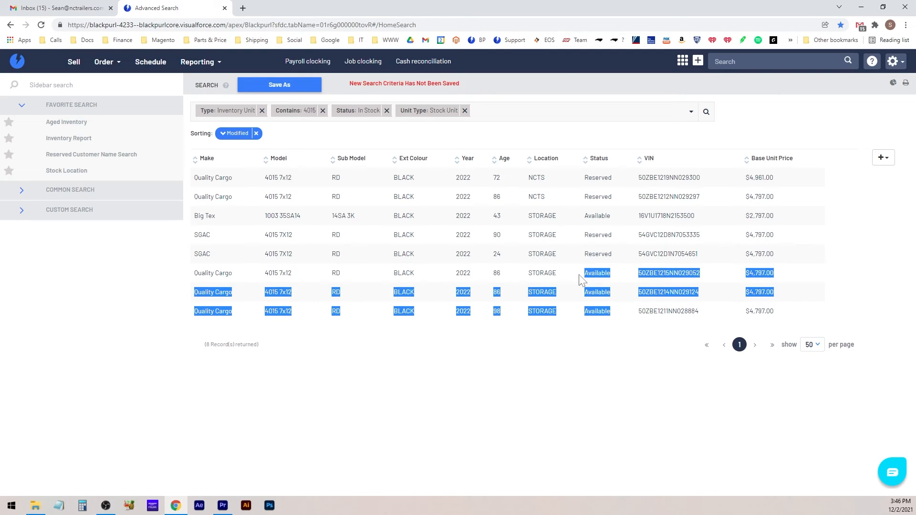
{"action": "left_click", "coordinate": [618, 316]}
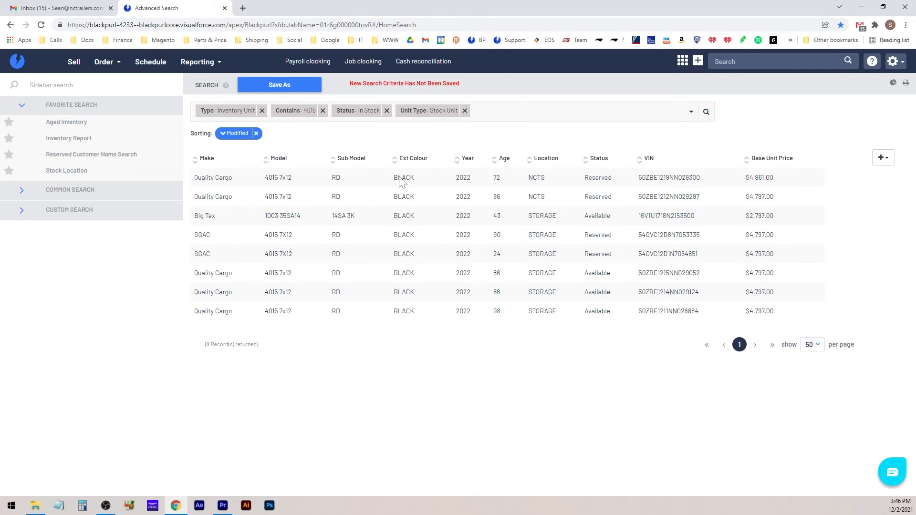
{"action": "left_click", "coordinate": [300, 110]}
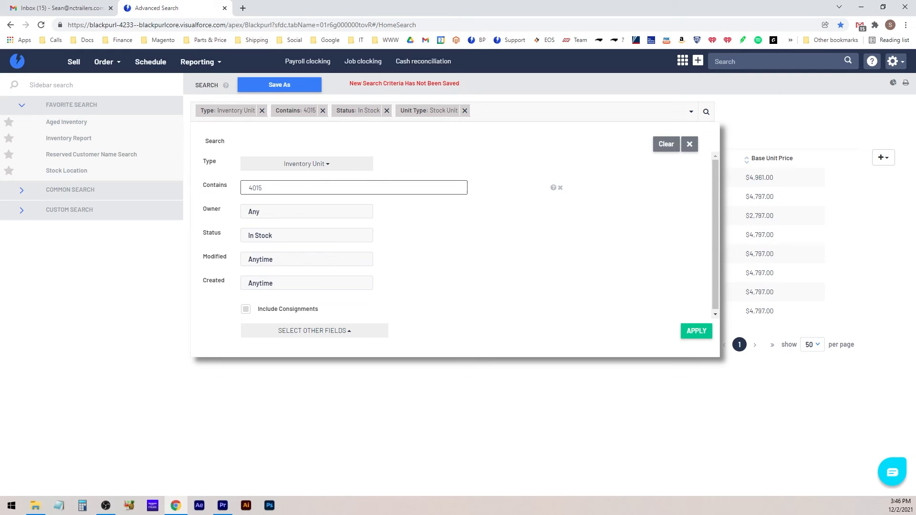
{"action": "left_click", "coordinate": [276, 242]}
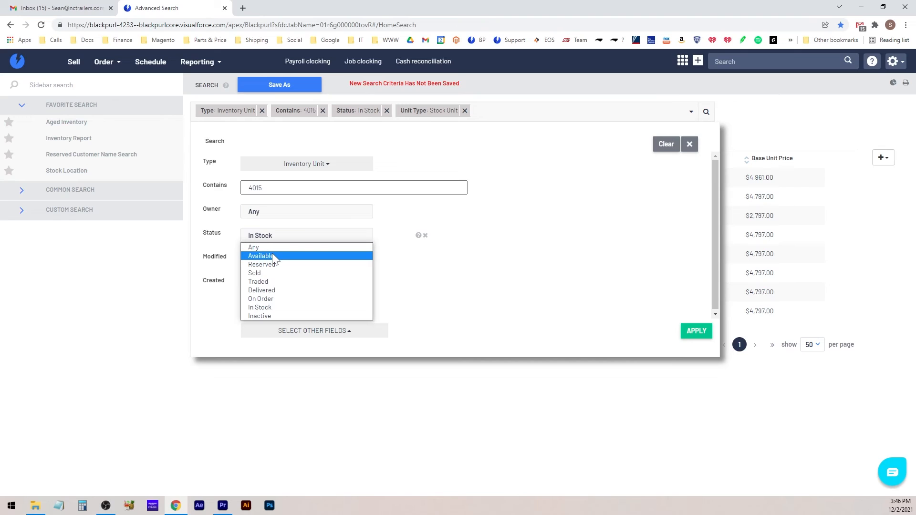
{"action": "left_click", "coordinate": [272, 253]}
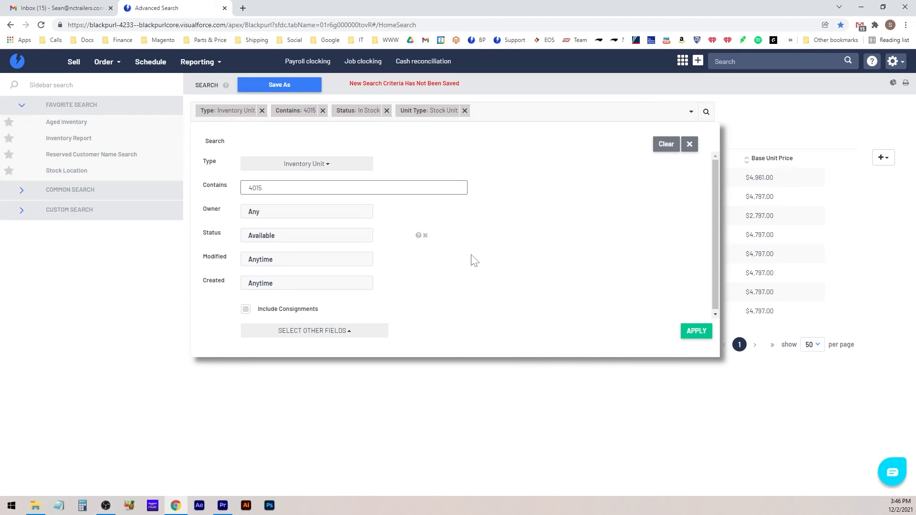
{"action": "left_click", "coordinate": [691, 336]}
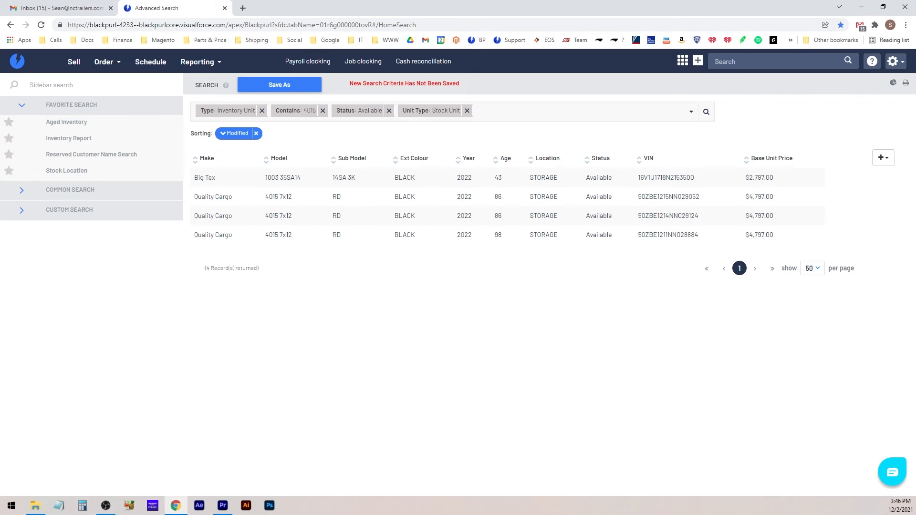
Remove the 4015 keyword from the search criteria
{"action": "left_click_drag", "start_coordinate": [263, 196], "coordinate": [572, 239]}
{"action": "left_click", "coordinate": [575, 239]}
{"action": "left_click", "coordinate": [289, 109]}
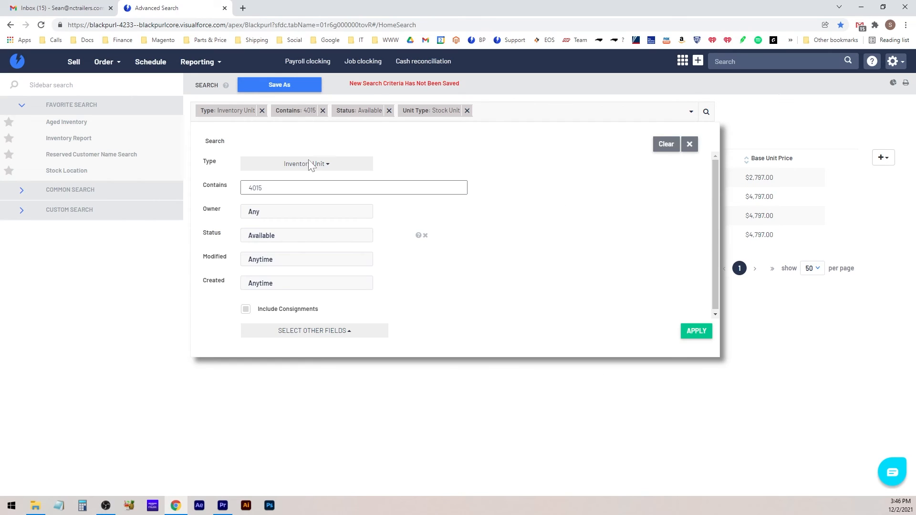
{"action": "left_click", "coordinate": [321, 117]}
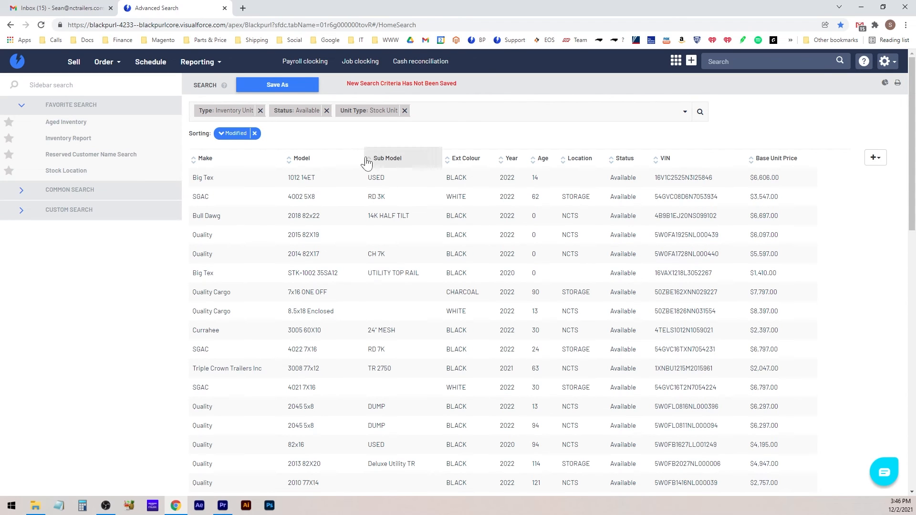
Set the search Status back to In Stock and apply it
{"action": "left_click", "coordinate": [294, 109]}
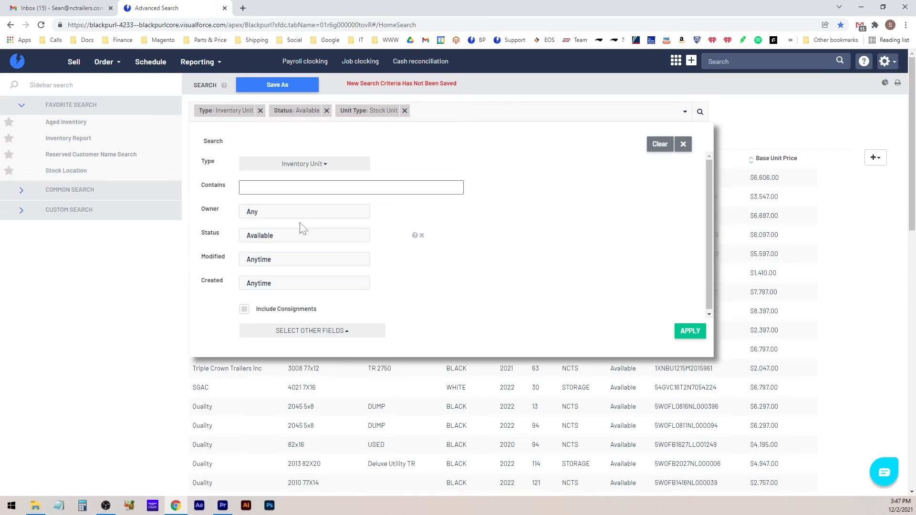
{"action": "left_click", "coordinate": [293, 238]}
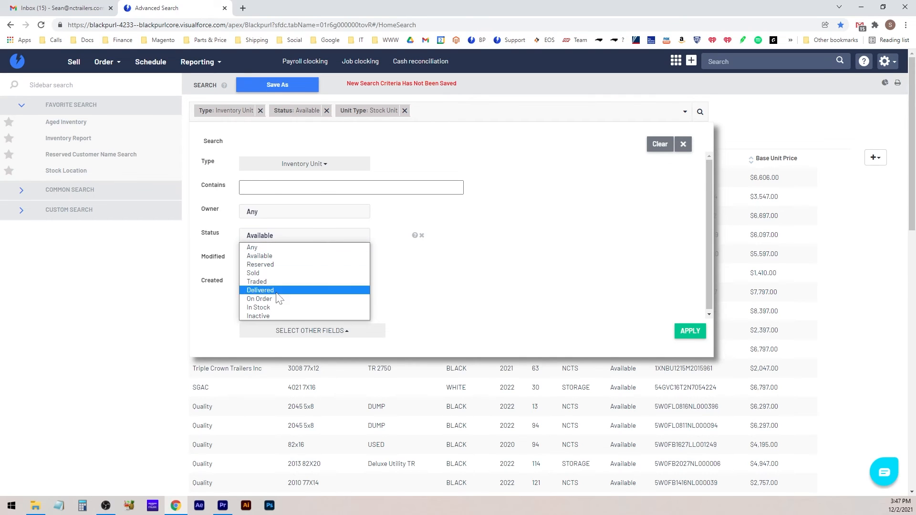
{"action": "left_click", "coordinate": [281, 309]}
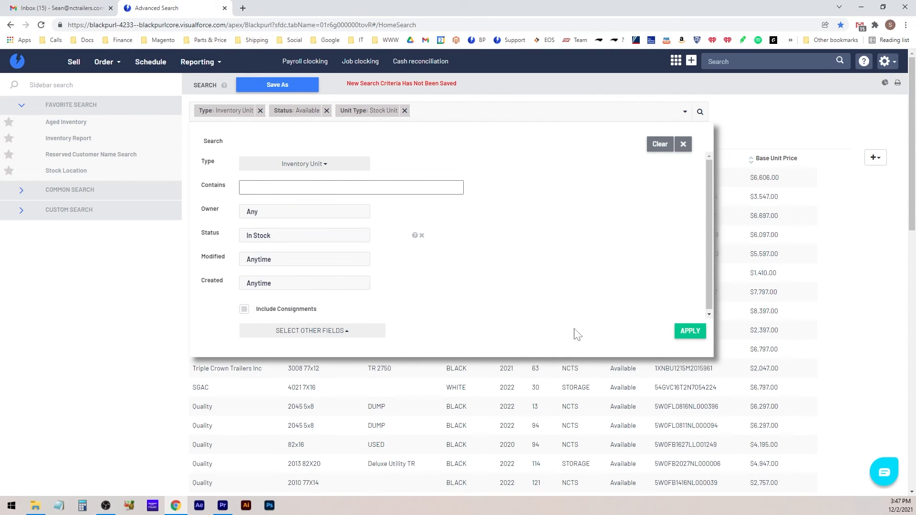
{"action": "left_click", "coordinate": [683, 334]}
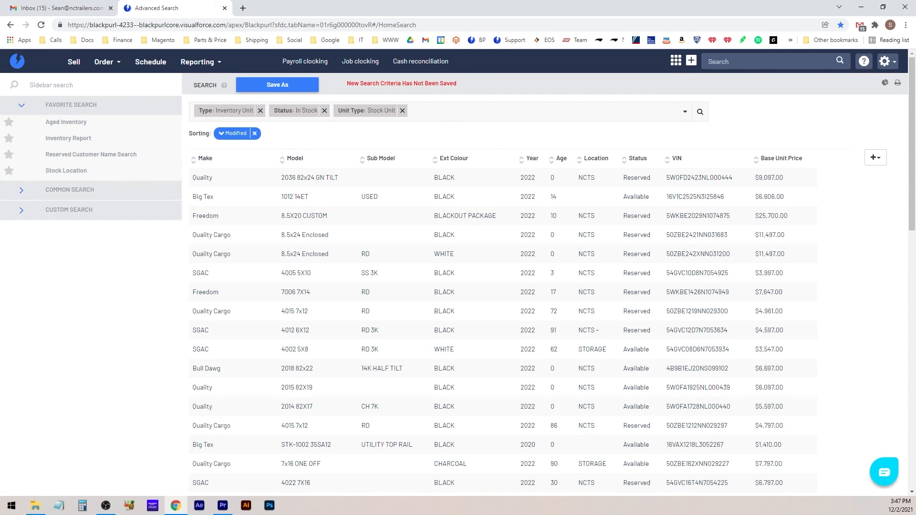
Save the search with Save As New Filter, replacing the suggested name with 'Inv Report'
{"action": "left_click", "coordinate": [272, 86]}
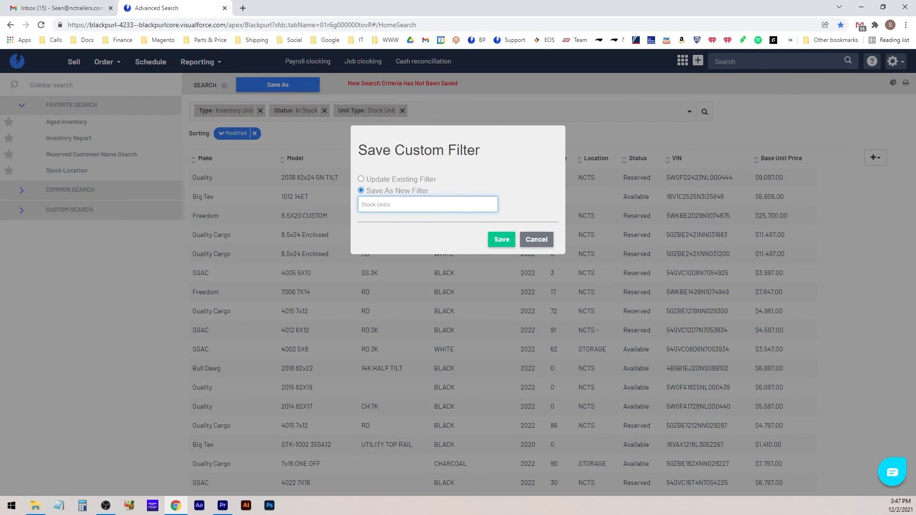
{"action": "key", "text": "ctrl+a"}
{"action": "type", "text": "Inv Report"}
{"action": "left_click", "coordinate": [508, 240]}
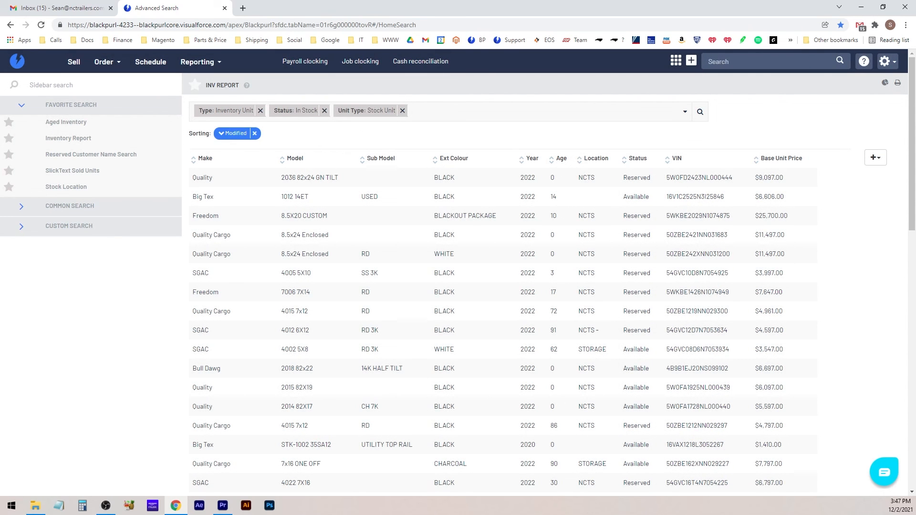
Star the Inv Report filter as a favourite and delete the Aged Inventory filter
{"action": "left_click_drag", "start_coordinate": [239, 86], "coordinate": [208, 86]}
{"action": "left_click", "coordinate": [196, 89]}
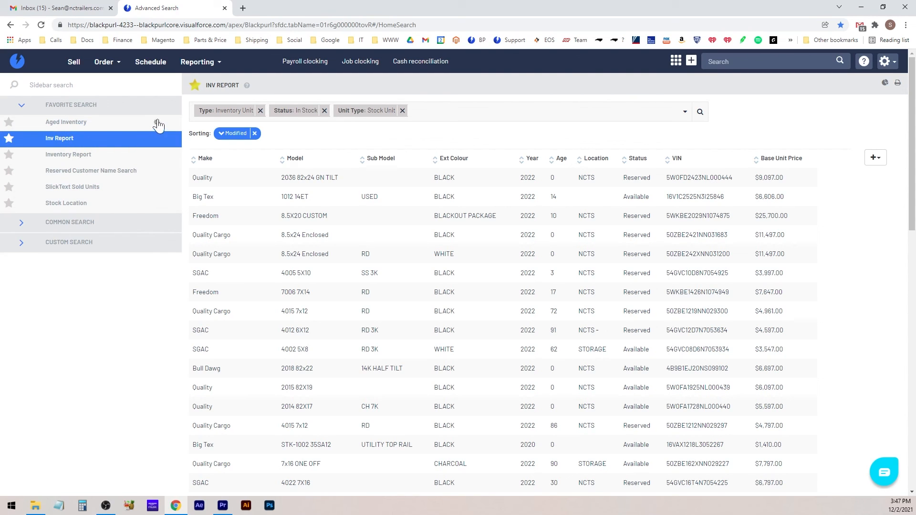
{"action": "left_click", "coordinate": [156, 122]}
{"action": "left_click", "coordinate": [108, 182]}
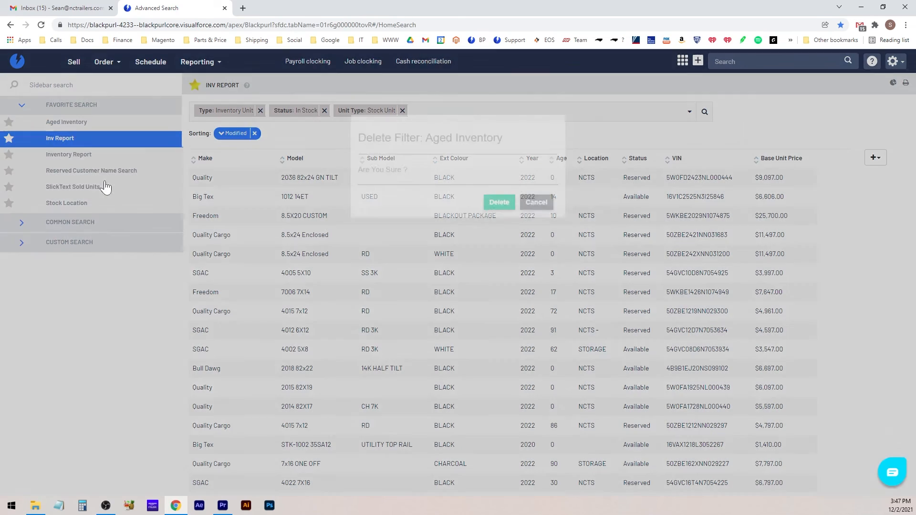
{"action": "left_click", "coordinate": [498, 220]}
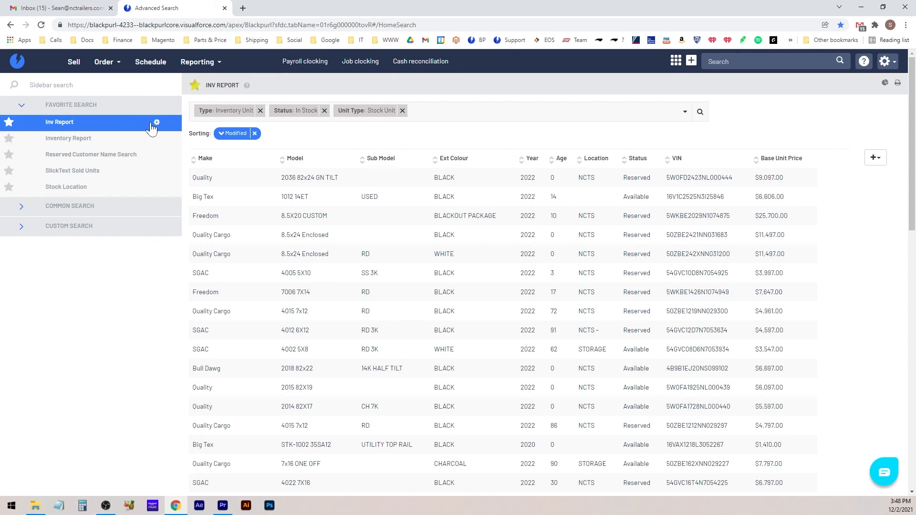
{"action": "left_click", "coordinate": [157, 122]}
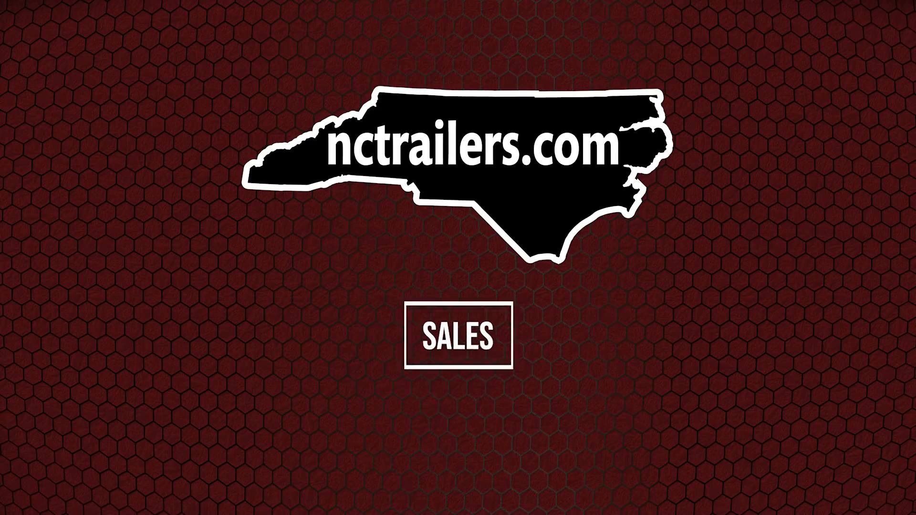